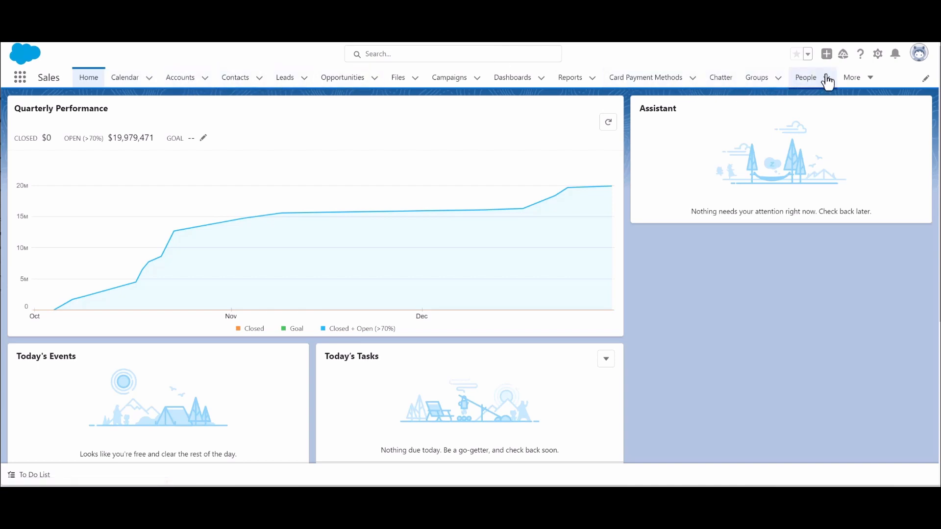
- Switch from the Sales app to the Marketing app and bring up the list of available apps again
{"action": "left_click", "coordinate": [20, 78]}
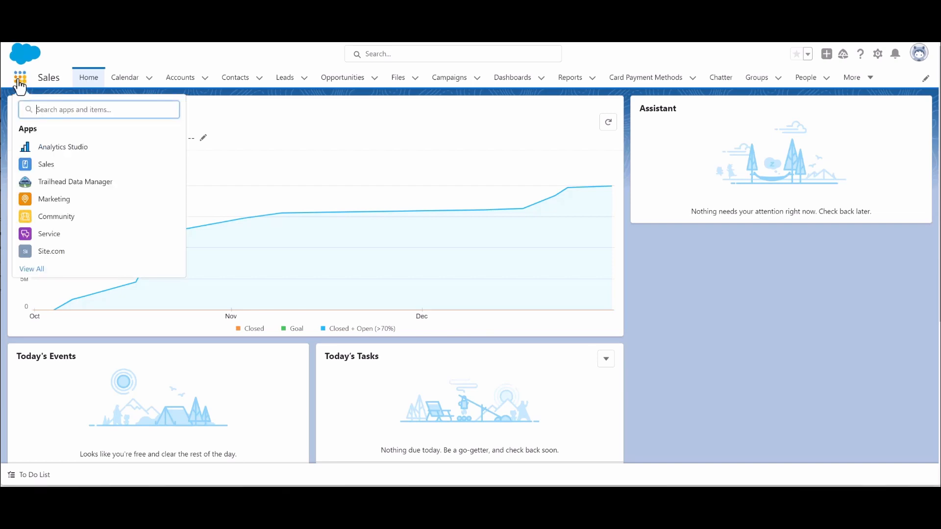
{"action": "left_click", "coordinate": [59, 208]}
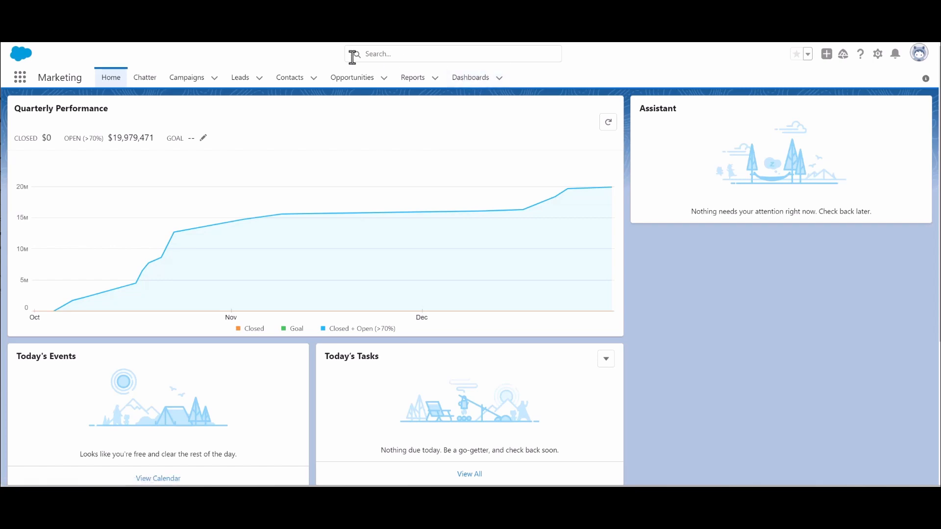
{"action": "left_click", "coordinate": [20, 82]}
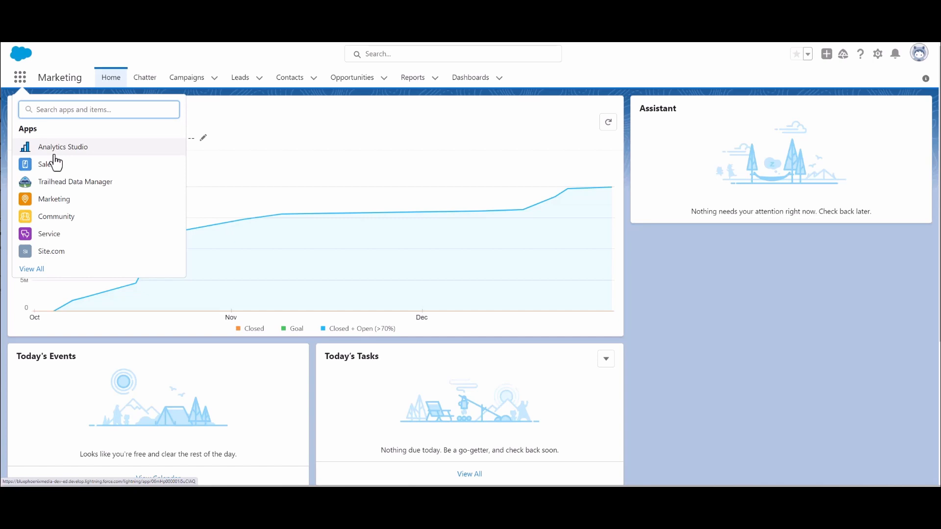
- Open App Manager in Setup by searching for "app m" and look through the list of existing apps
{"action": "left_click", "coordinate": [877, 55]}
{"action": "left_click", "coordinate": [833, 92]}
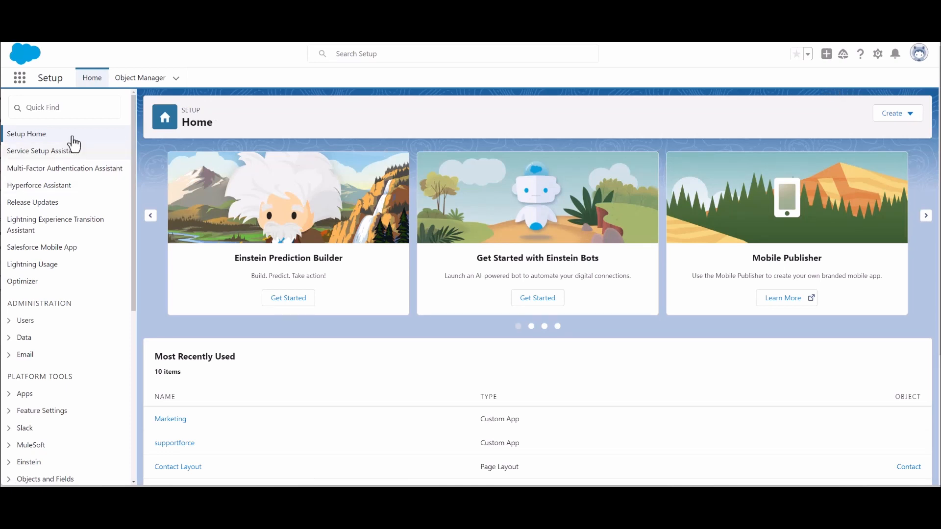
{"action": "left_click", "coordinate": [74, 110]}
{"action": "type", "text": "app m"}
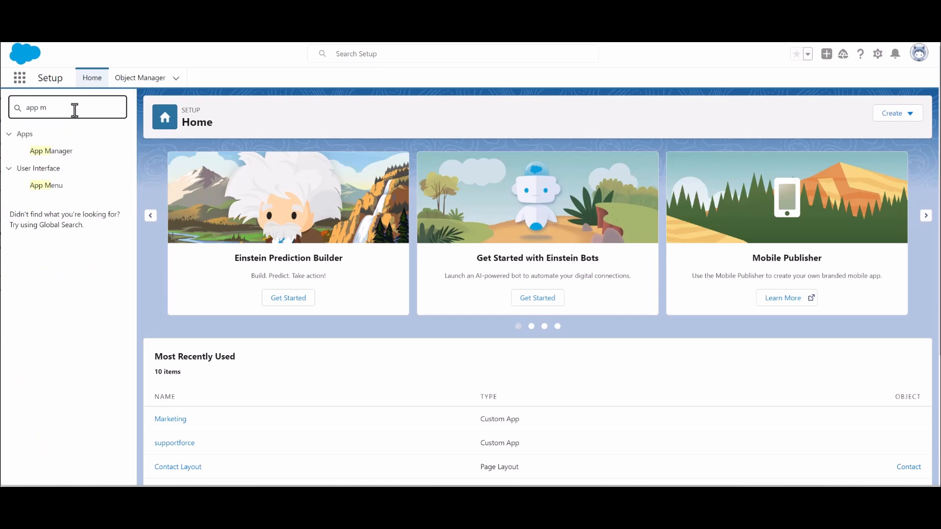
{"action": "left_click", "coordinate": [53, 155]}
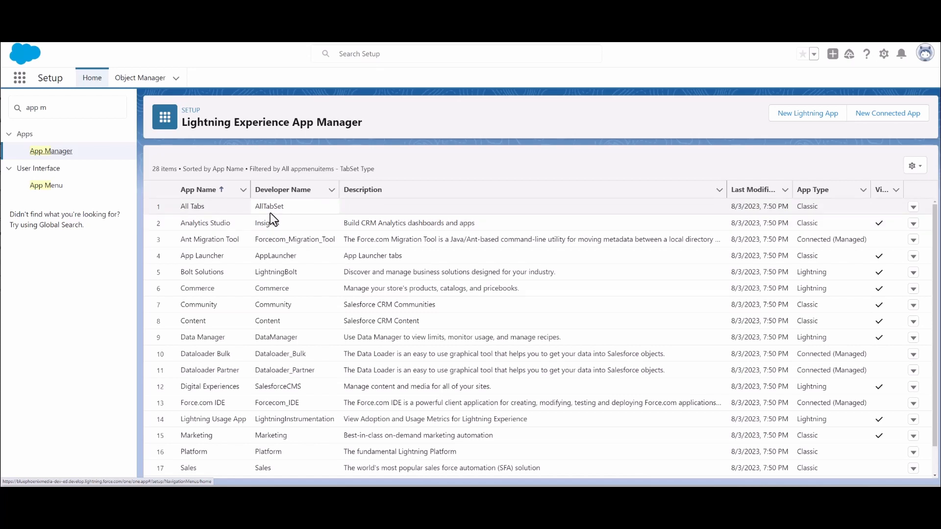
{"action": "scroll", "coordinate": [244, 231], "scroll_direction": "down", "scroll_amount": 2}
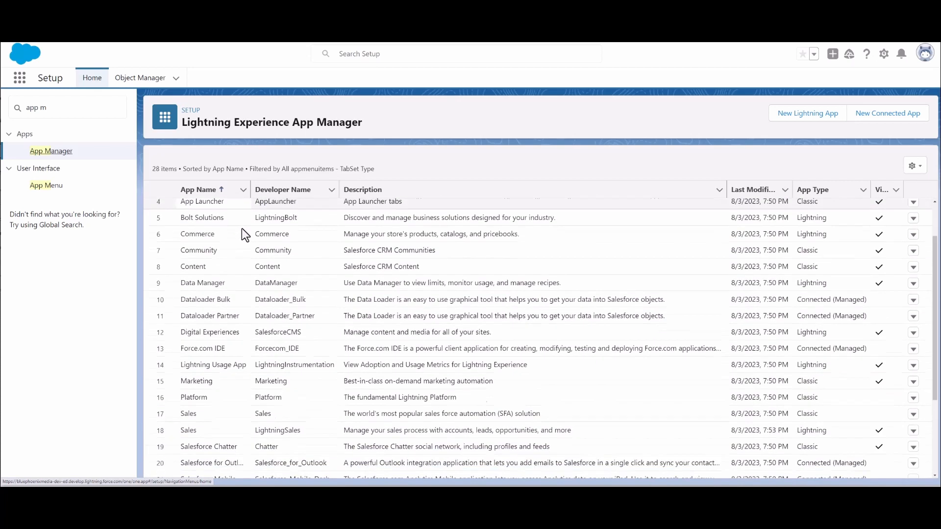
{"action": "scroll", "coordinate": [211, 398], "scroll_direction": "down", "scroll_amount": 3}
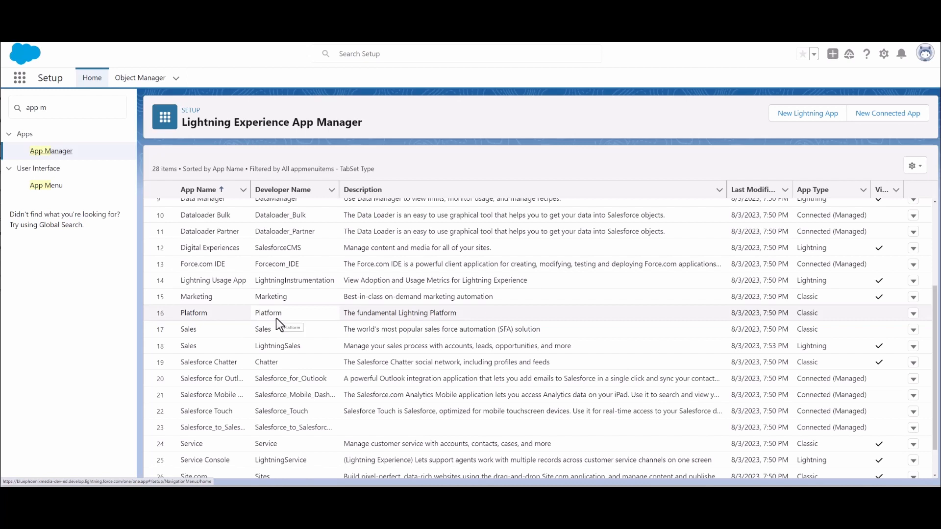
- Start a new Lightning app named Innovative Training with the developer name Innovative_Training, leaving the description empty
{"action": "left_click", "coordinate": [800, 118]}
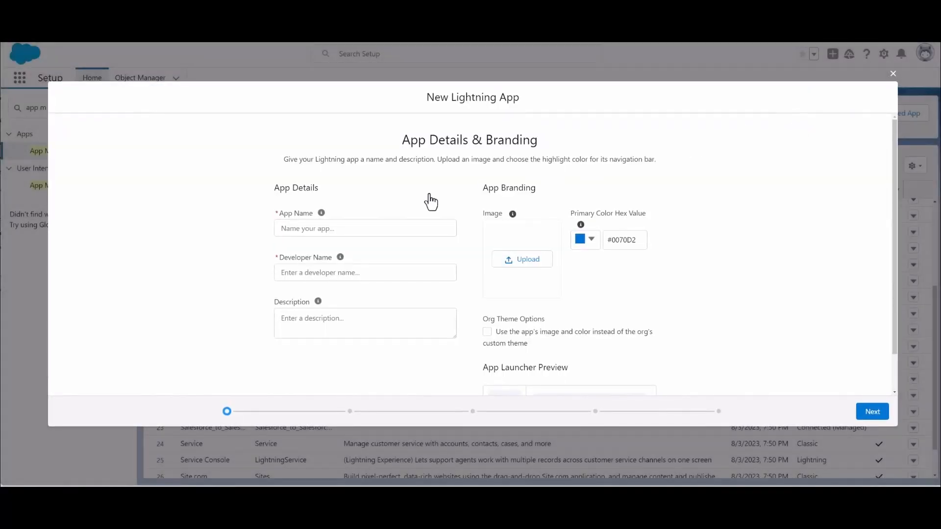
{"action": "left_click", "coordinate": [337, 229]}
{"action": "type", "text": "Innovative Training"}
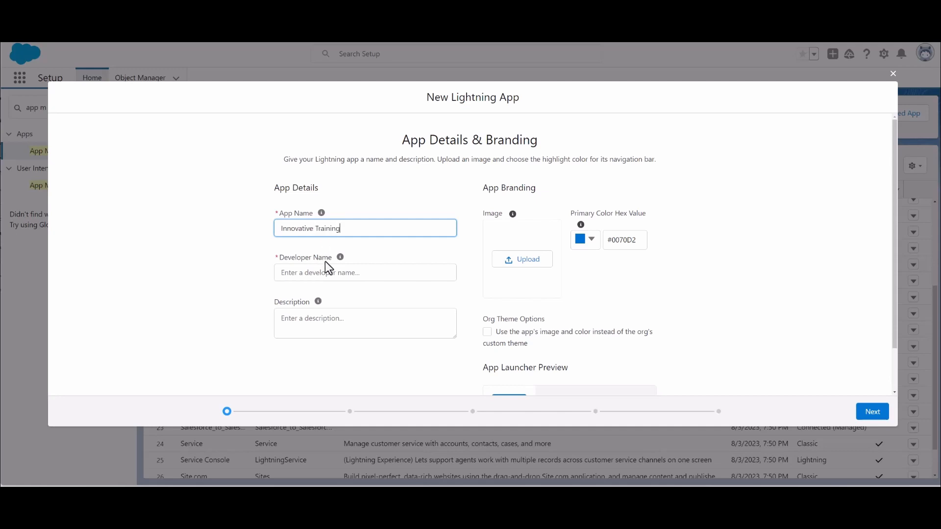
{"action": "left_click", "coordinate": [353, 272]}
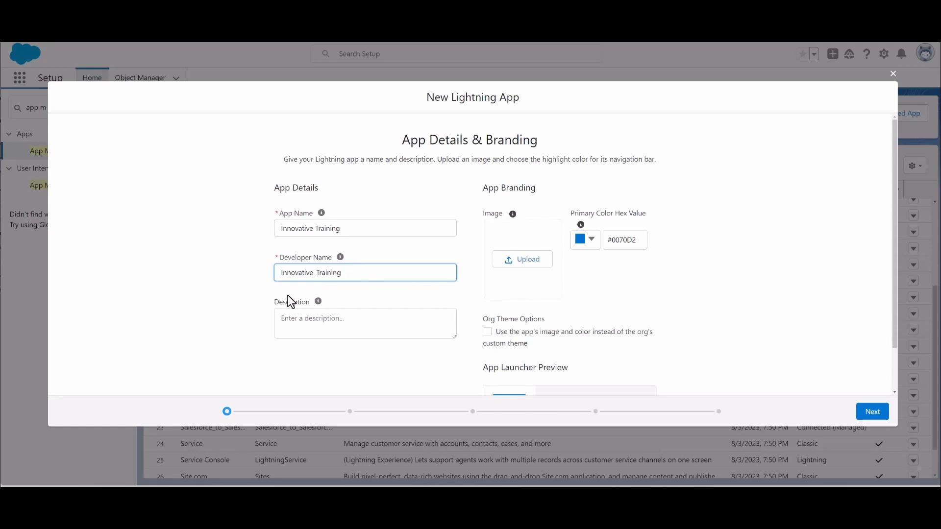
{"action": "left_click", "coordinate": [310, 319]}
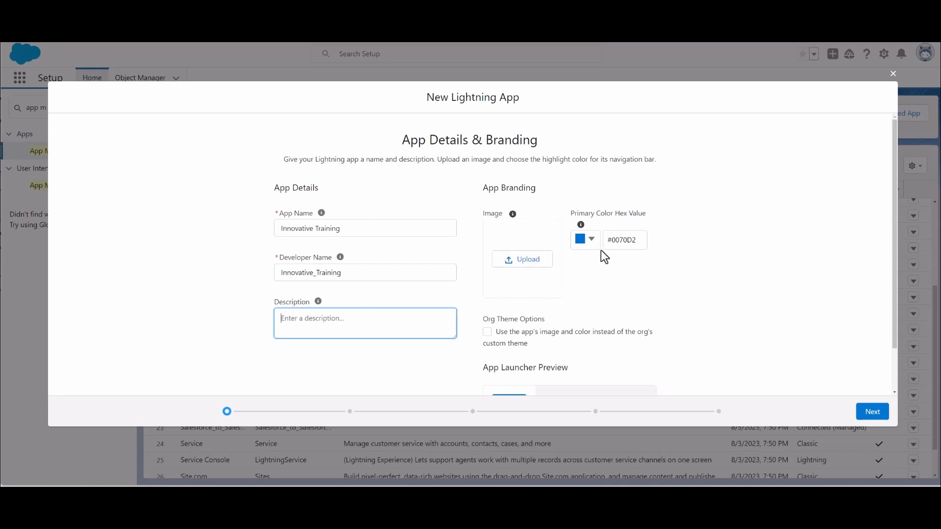
- Set the app's primary branding color to dark red, hex value #B40F17
{"action": "left_click", "coordinate": [592, 240]}
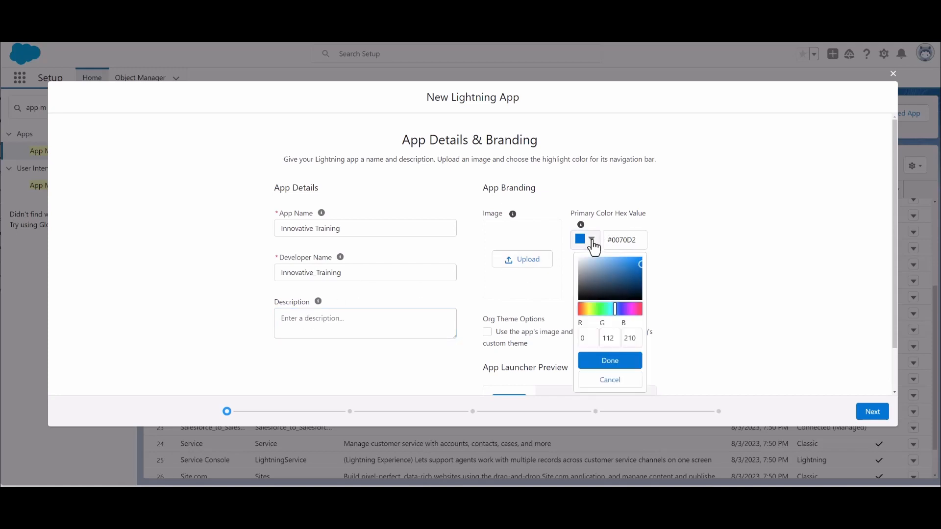
{"action": "left_click", "coordinate": [641, 310]}
{"action": "left_click", "coordinate": [636, 263]}
{"action": "left_click_drag", "start_coordinate": [637, 263], "coordinate": [637, 270]}
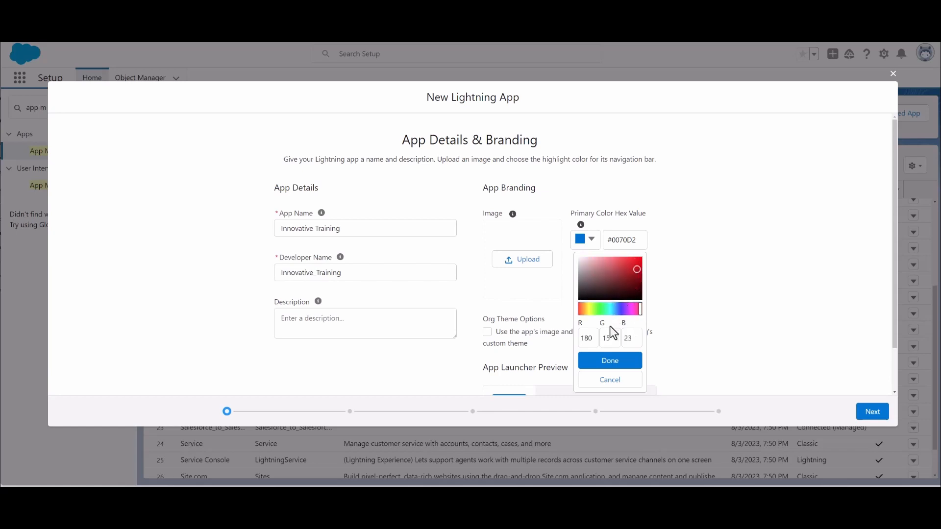
{"action": "left_click", "coordinate": [609, 361]}
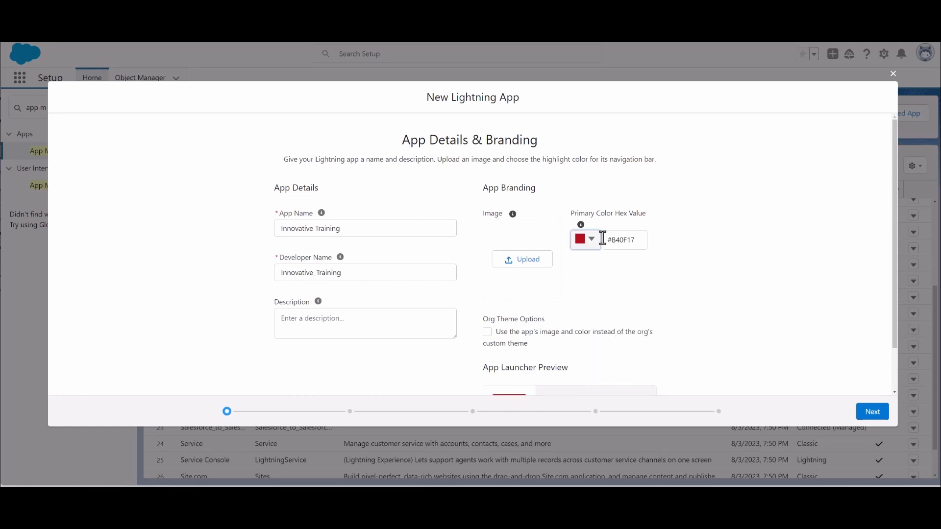
- Upload the Bleeding Edge-zoom picture as the app's branding image and check the App Launcher preview
{"action": "left_click", "coordinate": [527, 260]}
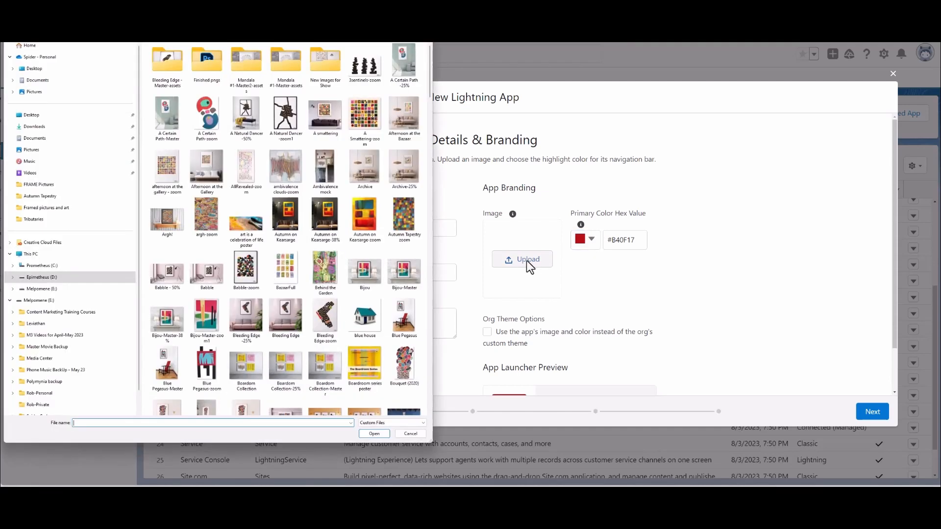
{"action": "double_click", "coordinate": [322, 315]}
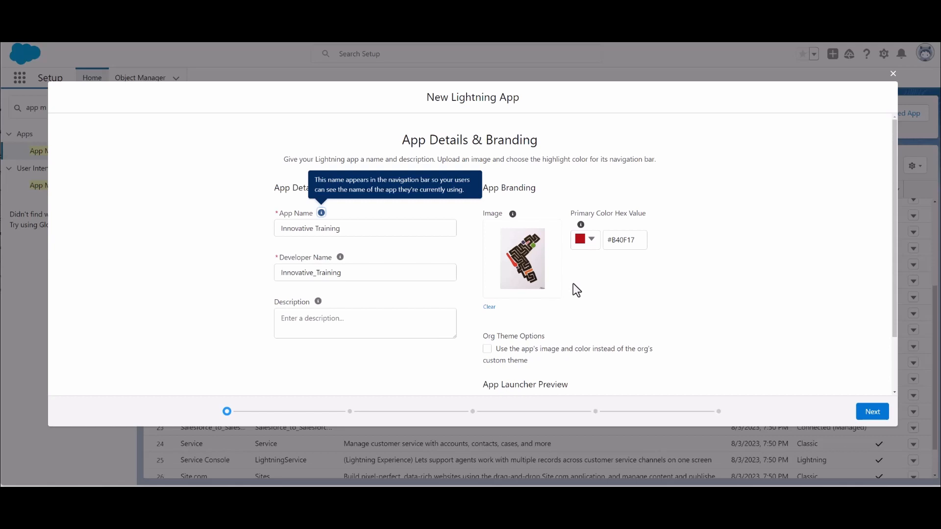
{"action": "scroll", "coordinate": [709, 322], "scroll_direction": "down", "scroll_amount": 2}
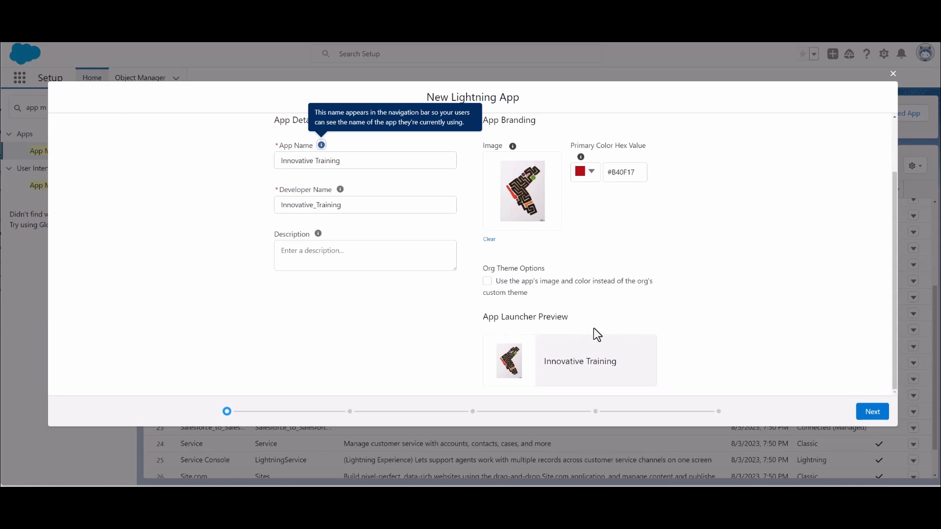
{"action": "scroll", "coordinate": [580, 313], "scroll_direction": "up", "scroll_amount": 2}
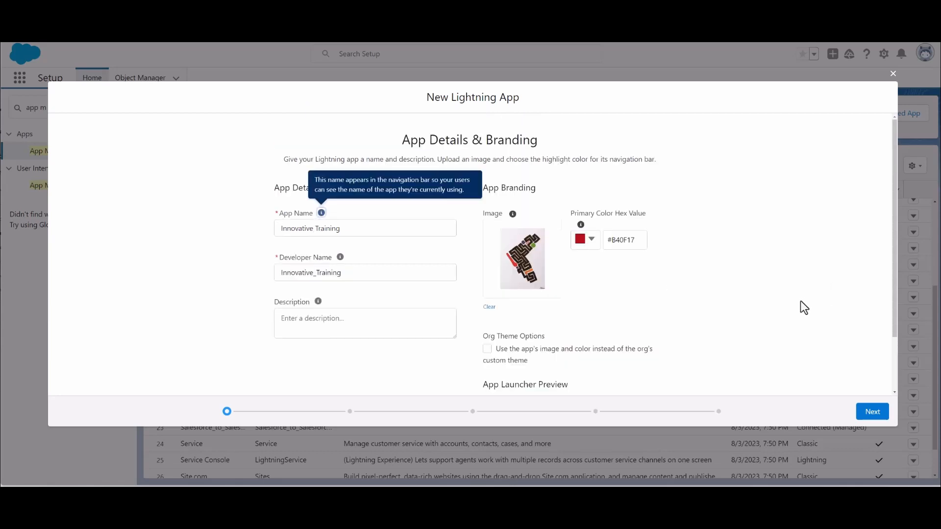
- Accept the default app options, add no utility items, and proceed to the Navigation Items page
{"action": "left_click", "coordinate": [871, 423]}
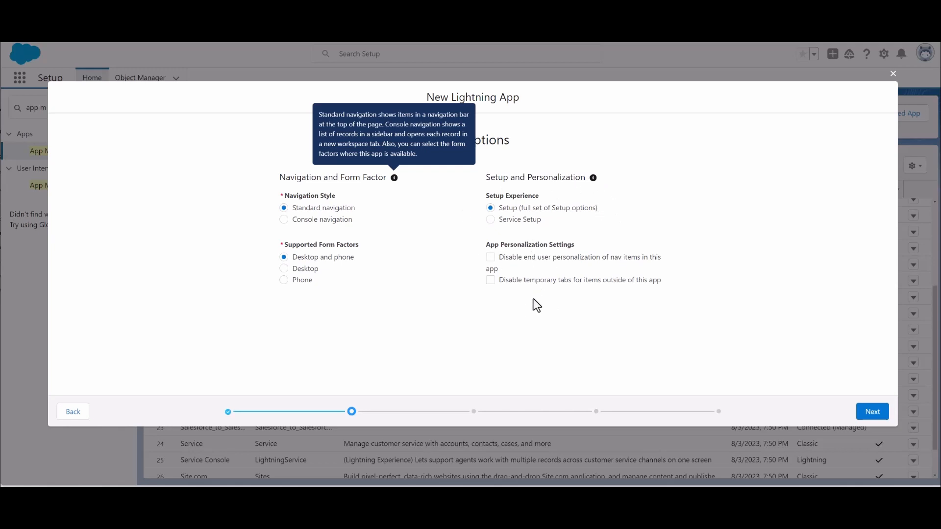
{"action": "left_click", "coordinate": [874, 413]}
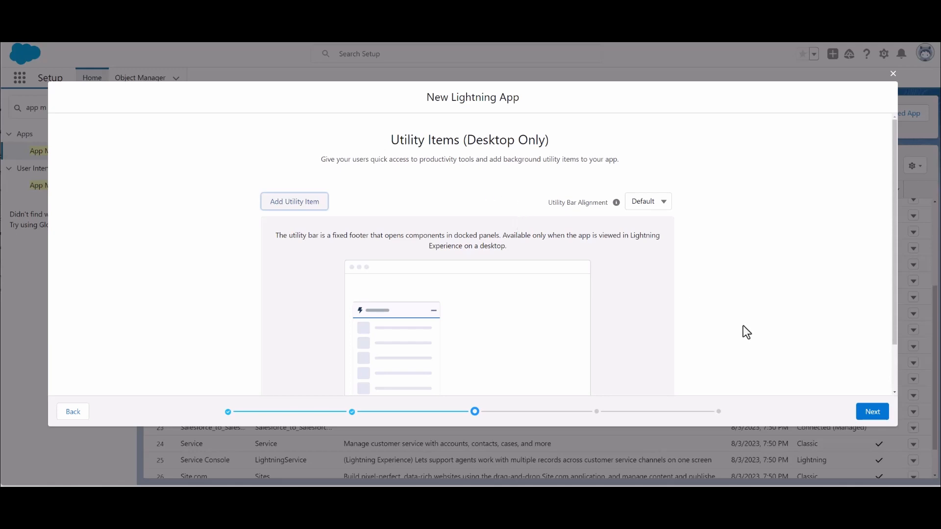
{"action": "left_click", "coordinate": [873, 413]}
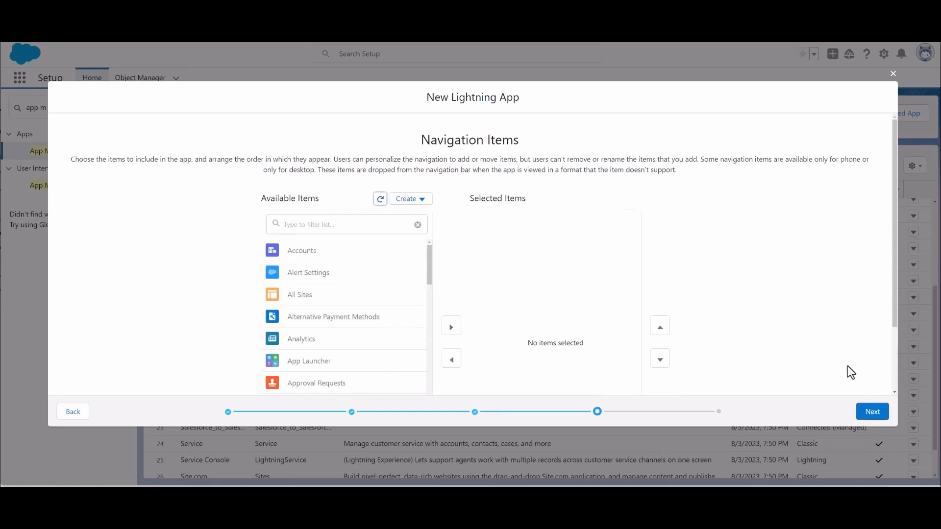
- Add Analytics from the available items to the app's selected navigation items
{"action": "scroll", "coordinate": [771, 318], "scroll_direction": "down", "scroll_amount": 1}
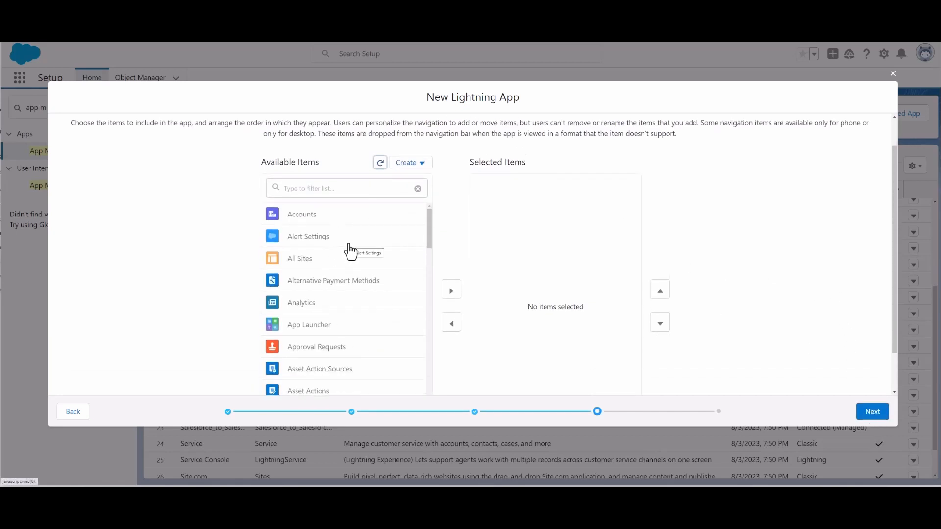
{"action": "scroll", "coordinate": [345, 263], "scroll_direction": "down", "scroll_amount": 6}
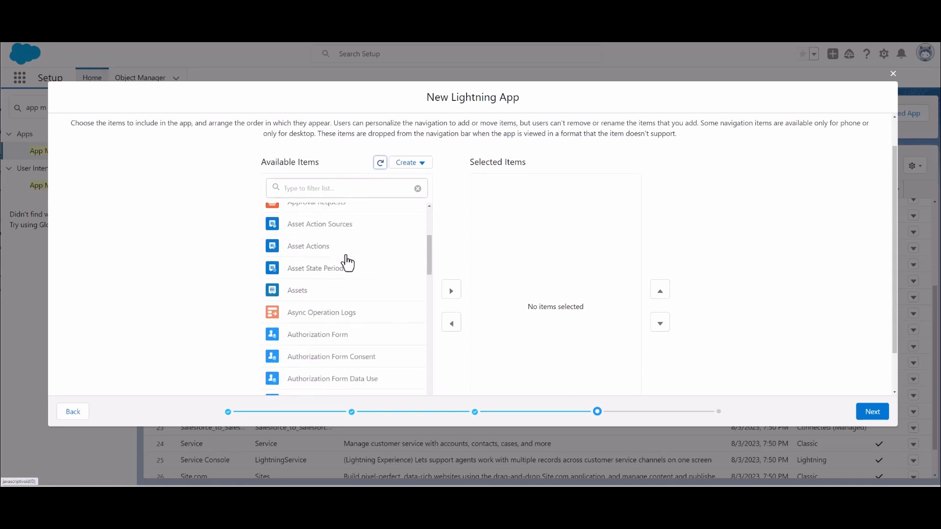
{"action": "scroll", "coordinate": [348, 263], "scroll_direction": "up", "scroll_amount": 3}
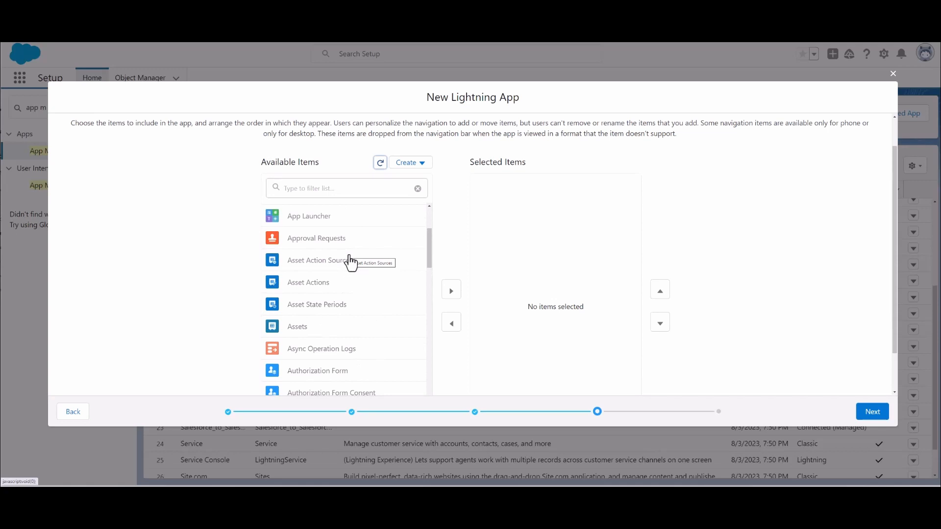
{"action": "scroll", "coordinate": [351, 263], "scroll_direction": "down", "scroll_amount": 1}
{"action": "scroll", "coordinate": [351, 263], "scroll_direction": "up", "scroll_amount": 2}
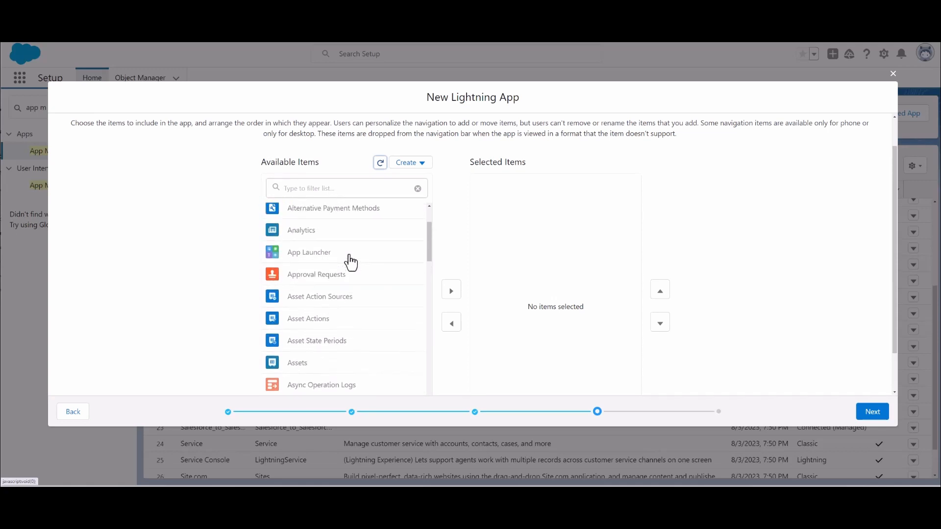
{"action": "scroll", "coordinate": [302, 277], "scroll_direction": "down", "scroll_amount": 1}
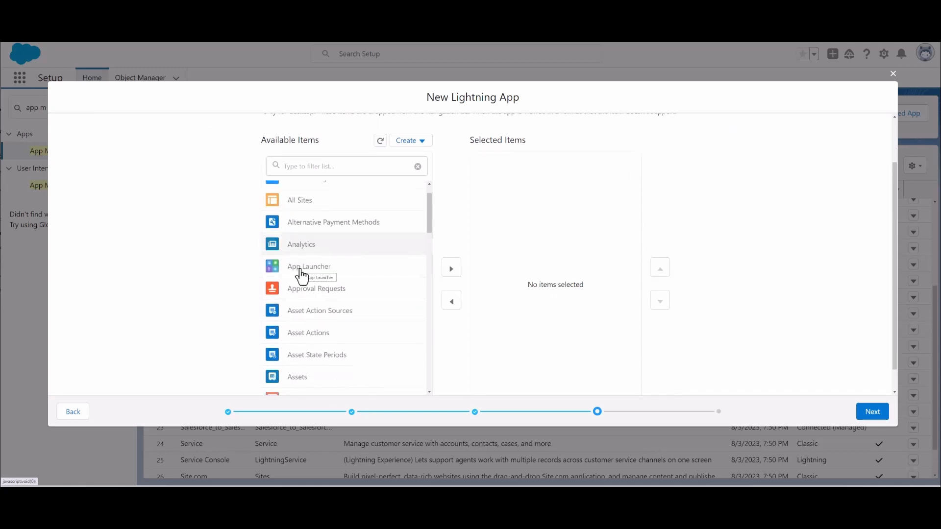
{"action": "left_click", "coordinate": [451, 276]}
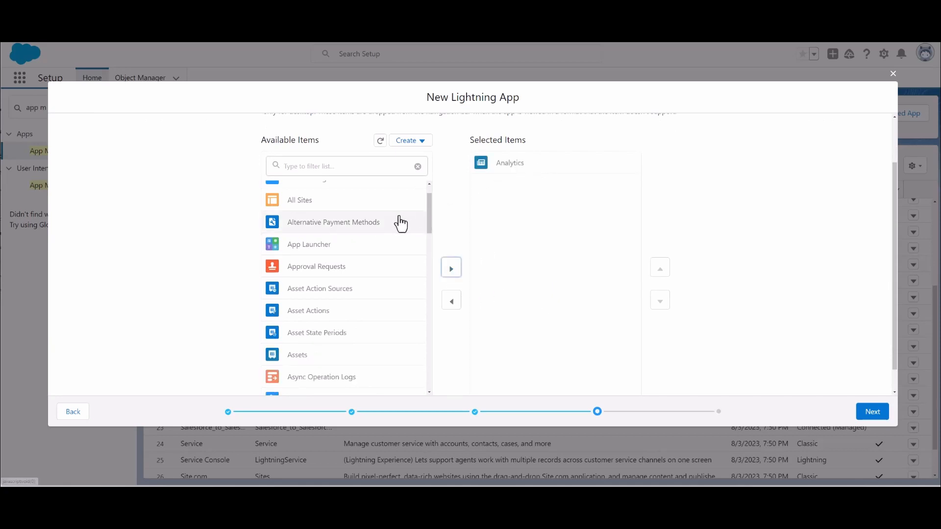
- Add Calendar and Cases to the app's selected navigation items
{"action": "scroll", "coordinate": [409, 294], "scroll_direction": "down", "scroll_amount": 4}
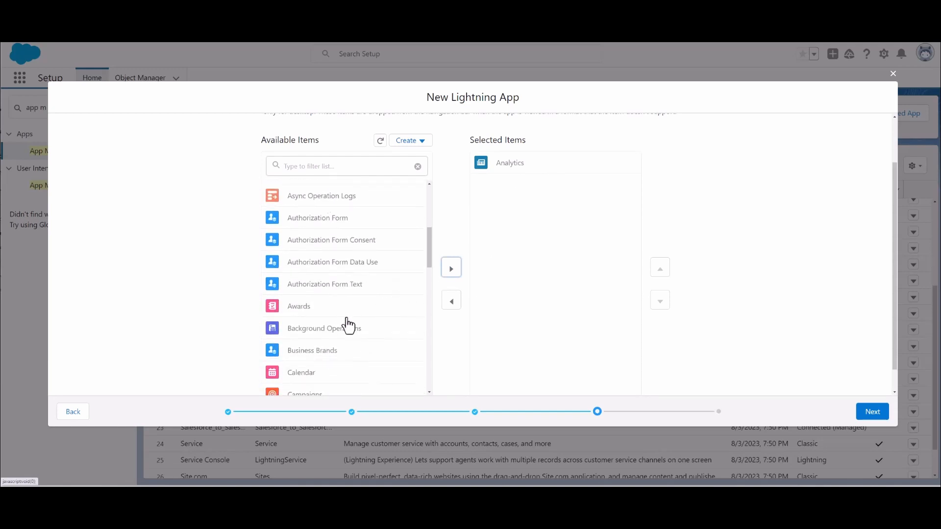
{"action": "scroll", "coordinate": [348, 327], "scroll_direction": "down", "scroll_amount": 1}
{"action": "left_click", "coordinate": [356, 338]}
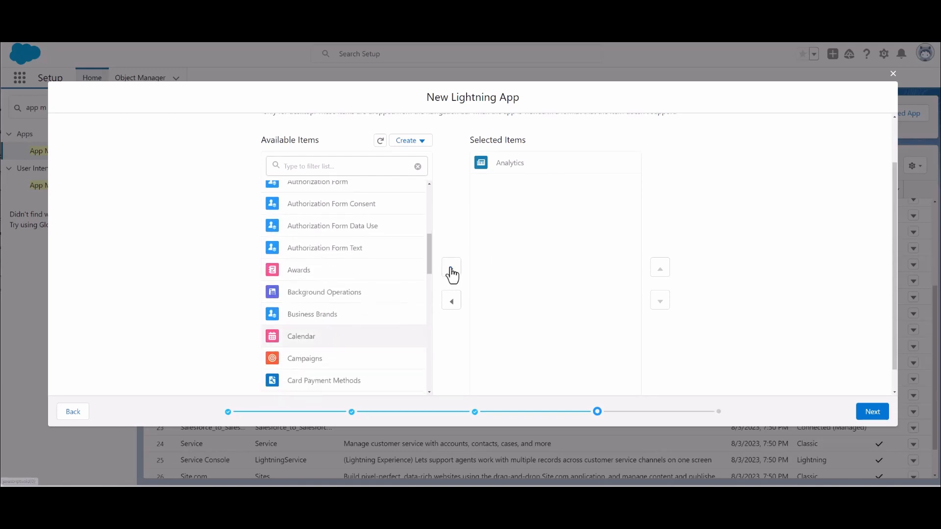
{"action": "left_click", "coordinate": [451, 273]}
{"action": "left_click", "coordinate": [299, 386]}
{"action": "left_click", "coordinate": [451, 268]}
- Add Contacts to the app's selected navigation items
{"action": "scroll", "coordinate": [392, 267], "scroll_direction": "down", "scroll_amount": 2}
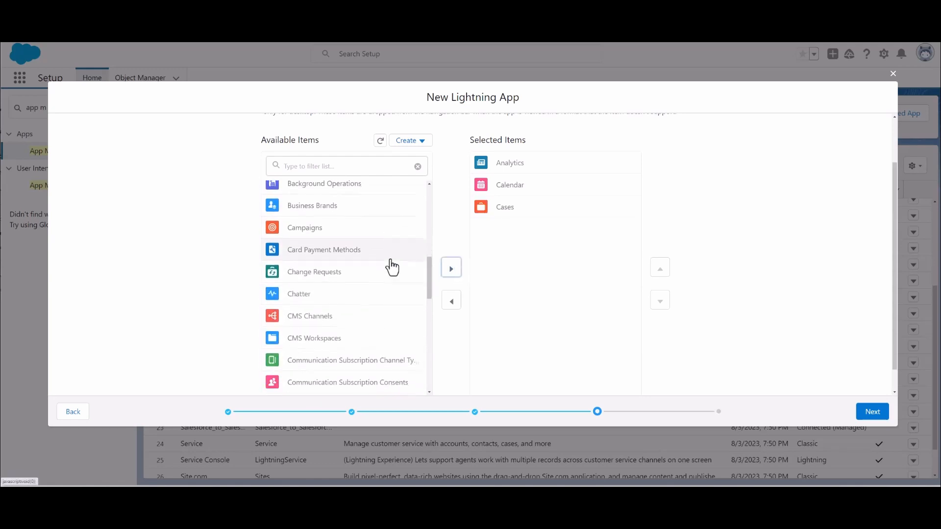
{"action": "scroll", "coordinate": [327, 298], "scroll_direction": "down", "scroll_amount": 3}
{"action": "scroll", "coordinate": [347, 293], "scroll_direction": "down", "scroll_amount": 3}
{"action": "left_click", "coordinate": [313, 251]}
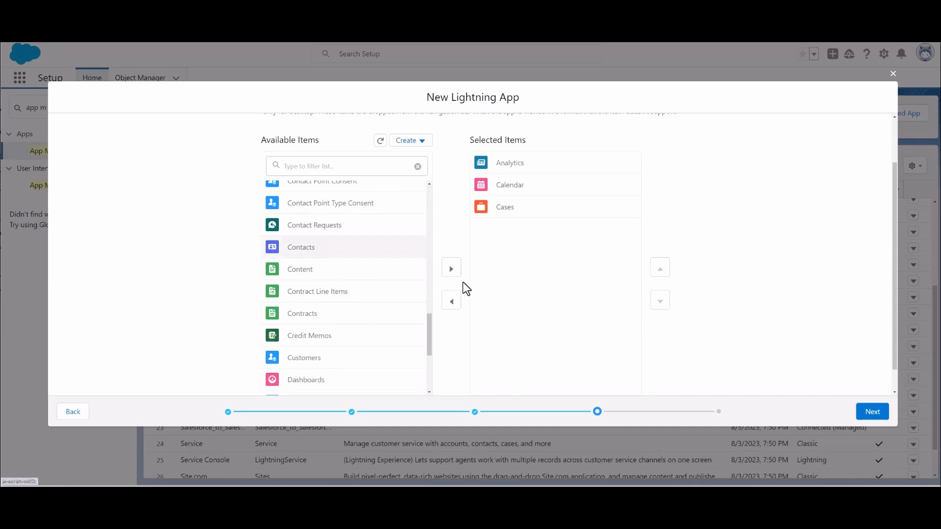
{"action": "left_click", "coordinate": [452, 269]}
- Add Contracts and Customers to the app's selected navigation items
{"action": "scroll", "coordinate": [392, 284], "scroll_direction": "down", "scroll_amount": 1}
{"action": "left_click", "coordinate": [301, 256]}
{"action": "left_click", "coordinate": [451, 269]}
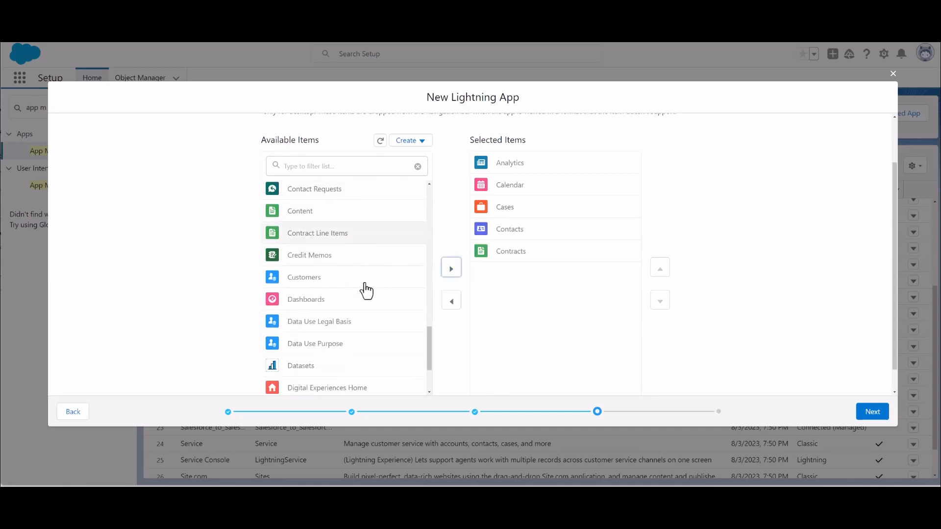
{"action": "left_click", "coordinate": [336, 274]}
{"action": "left_click", "coordinate": [453, 265]}
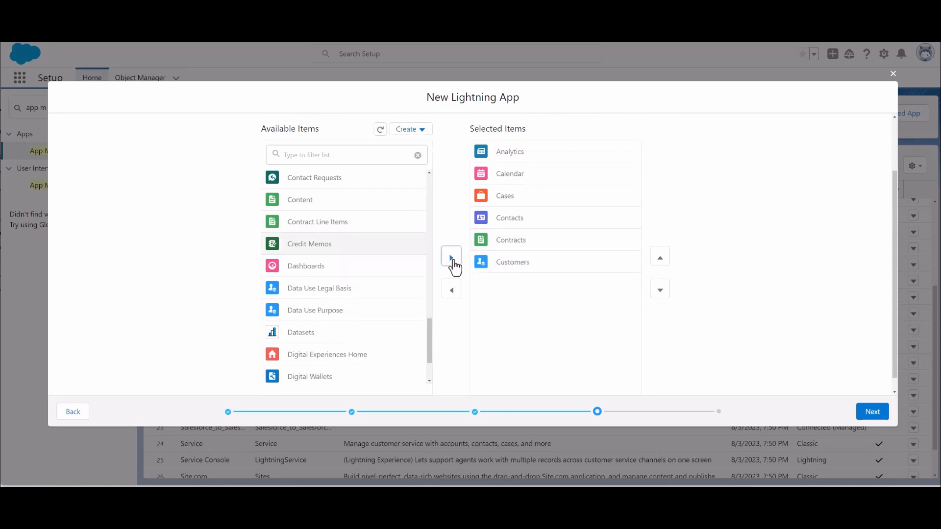
- Add the Home item with the pink house icon to the app's selected navigation items
{"action": "scroll", "coordinate": [392, 296], "scroll_direction": "down", "scroll_amount": 5}
{"action": "scroll", "coordinate": [391, 299], "scroll_direction": "down", "scroll_amount": 2}
{"action": "scroll", "coordinate": [362, 307], "scroll_direction": "down", "scroll_amount": 2}
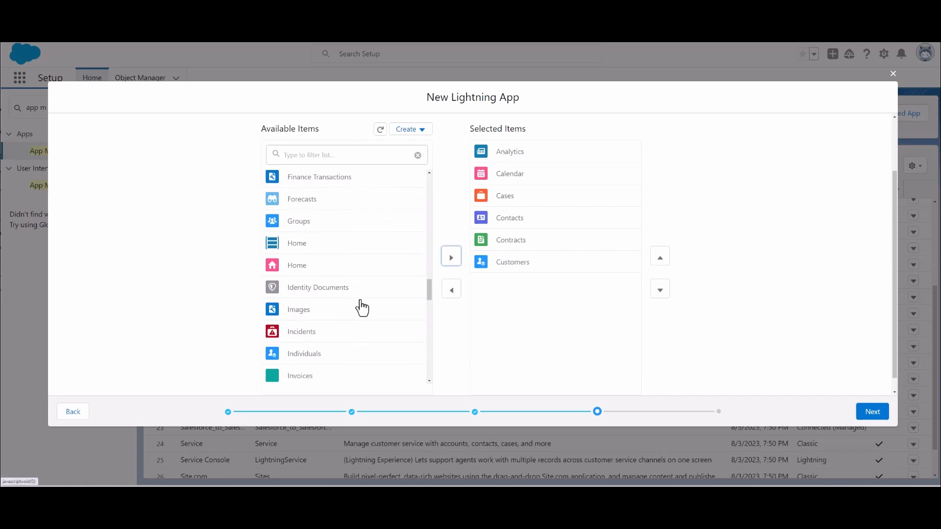
{"action": "left_click", "coordinate": [311, 273]}
{"action": "left_click", "coordinate": [452, 258]}
{"action": "scroll", "coordinate": [377, 289], "scroll_direction": "down", "scroll_amount": 3}
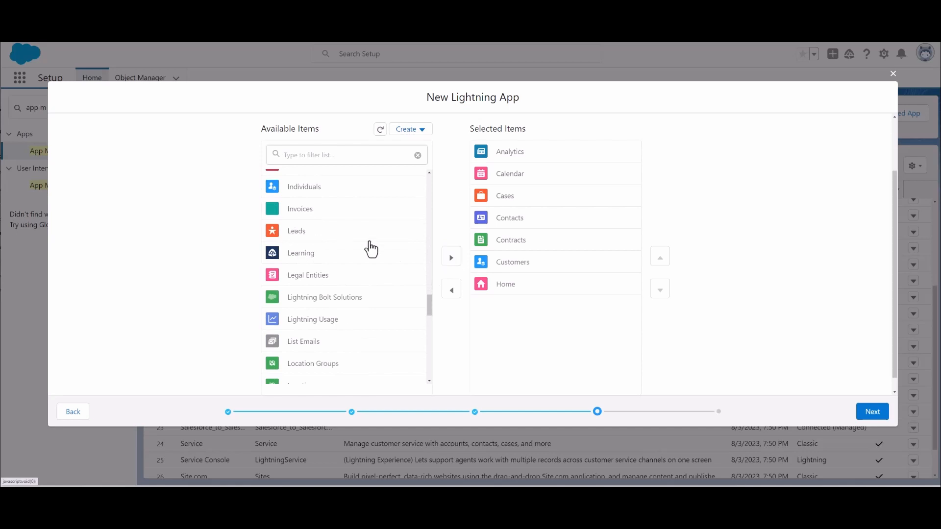
- Add the Home item with the blue list icon, Opportunities with the orange crown icon, and Reports to the app's selected navigation items
{"action": "left_click", "coordinate": [450, 258]}
{"action": "scroll", "coordinate": [383, 278], "scroll_direction": "down", "scroll_amount": 2}
{"action": "scroll", "coordinate": [382, 278], "scroll_direction": "down", "scroll_amount": 6}
{"action": "scroll", "coordinate": [382, 278], "scroll_direction": "down", "scroll_amount": 1}
{"action": "left_click", "coordinate": [309, 208]}
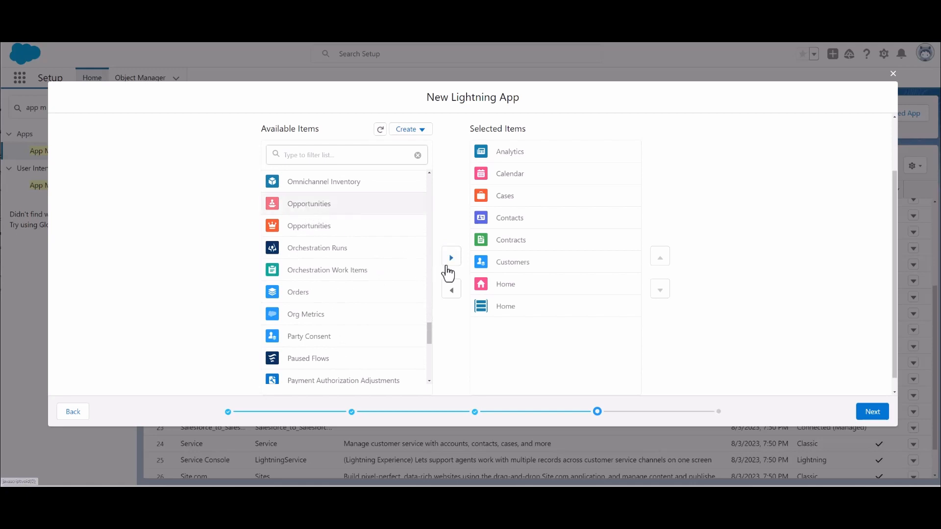
{"action": "left_click", "coordinate": [300, 225]}
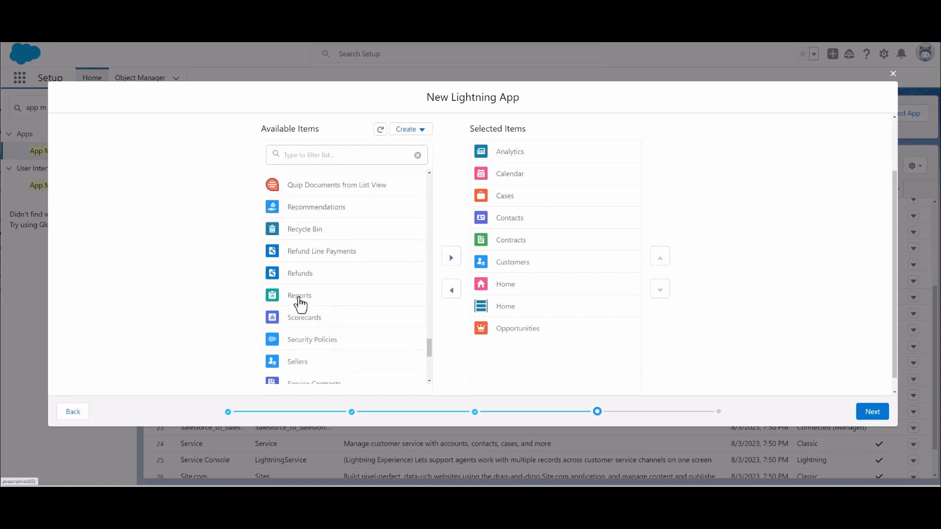
{"action": "left_click", "coordinate": [299, 298]}
{"action": "left_click", "coordinate": [453, 260]}
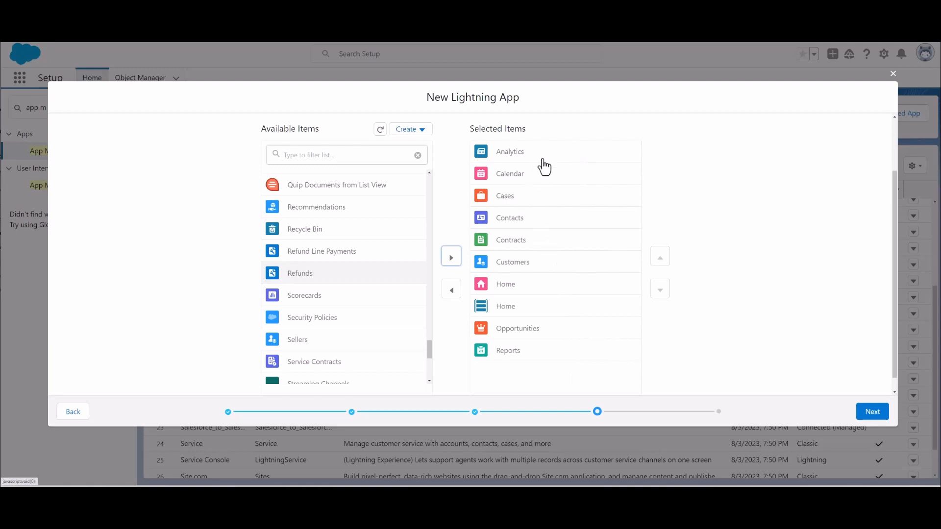
- Reorder the selected navigation items so Reports sits above Opportunities and Contracts below Customers, and continue to the user profiles
{"action": "left_click", "coordinate": [547, 357]}
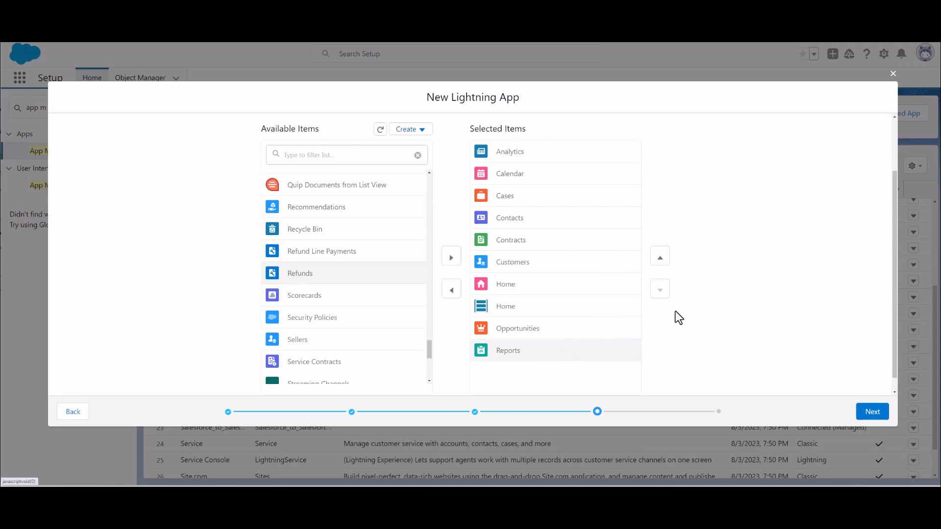
{"action": "left_click", "coordinate": [661, 259]}
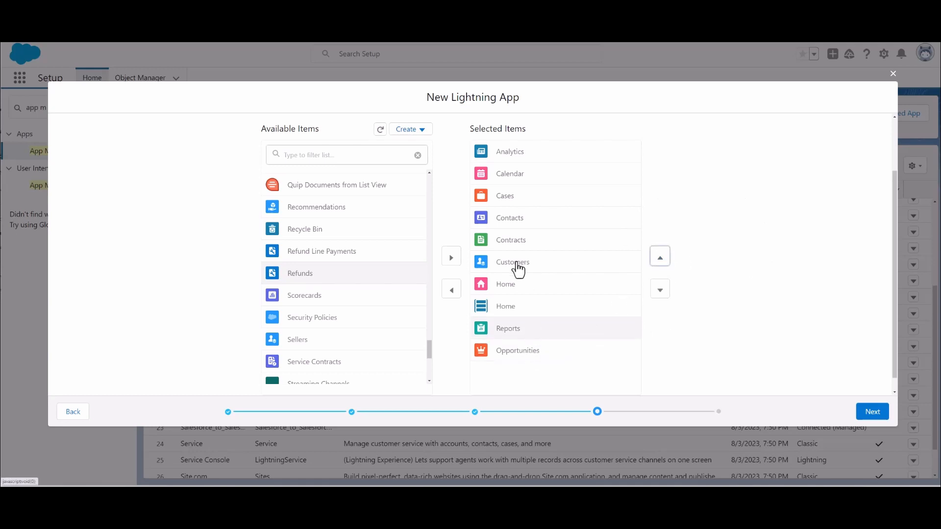
{"action": "left_click", "coordinate": [534, 244]}
{"action": "left_click", "coordinate": [661, 293]}
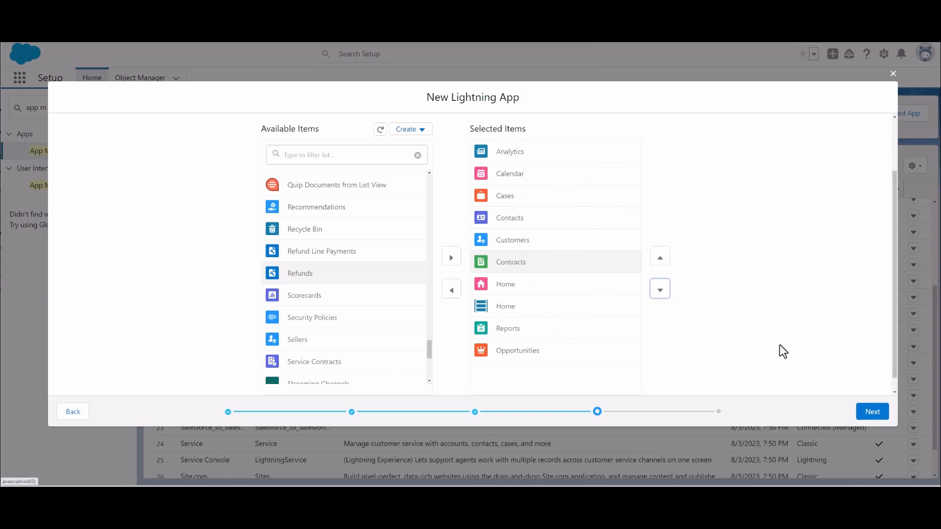
{"action": "left_click", "coordinate": [872, 412]}
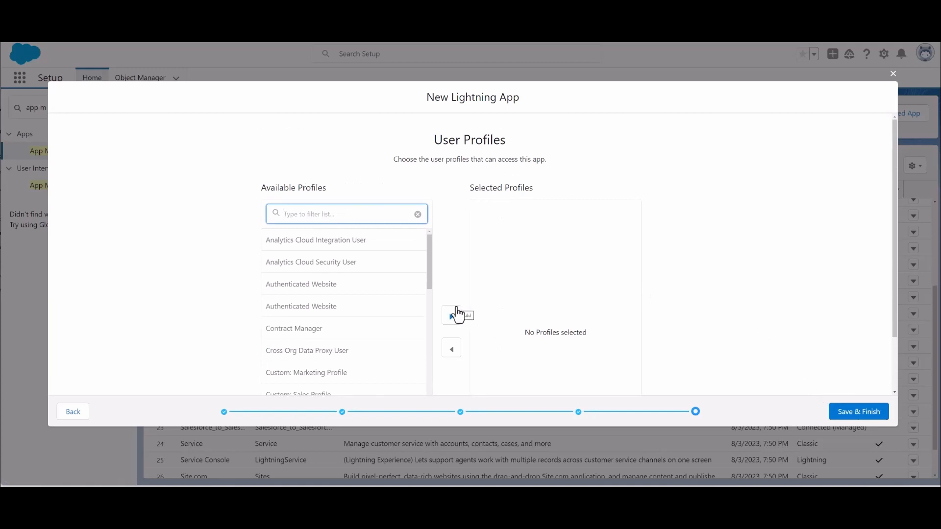
- Give the System Administrator profile access to the app, and save and finish the new Lightning app
{"action": "scroll", "coordinate": [387, 300], "scroll_direction": "down", "scroll_amount": 3}
{"action": "scroll", "coordinate": [388, 303], "scroll_direction": "down", "scroll_amount": 3}
{"action": "scroll", "coordinate": [389, 302], "scroll_direction": "down", "scroll_amount": 20}
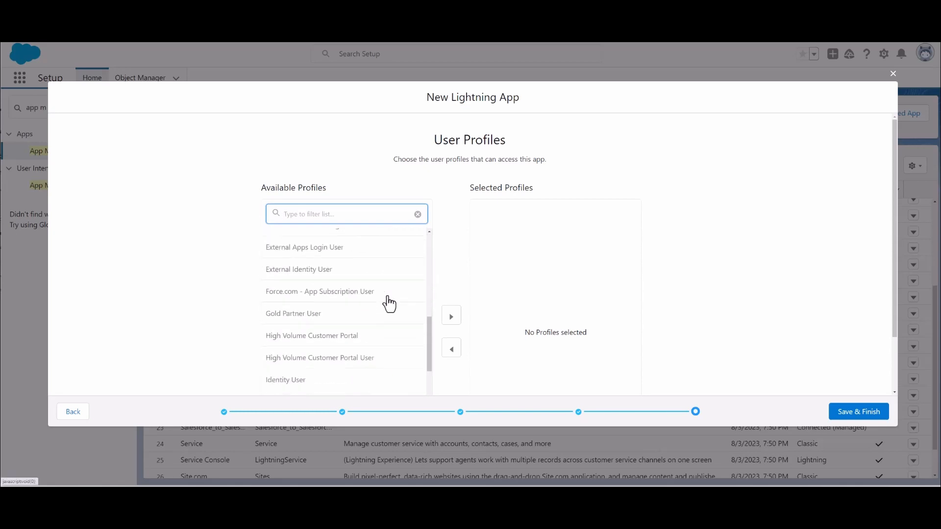
{"action": "scroll", "coordinate": [388, 303], "scroll_direction": "down", "scroll_amount": 2}
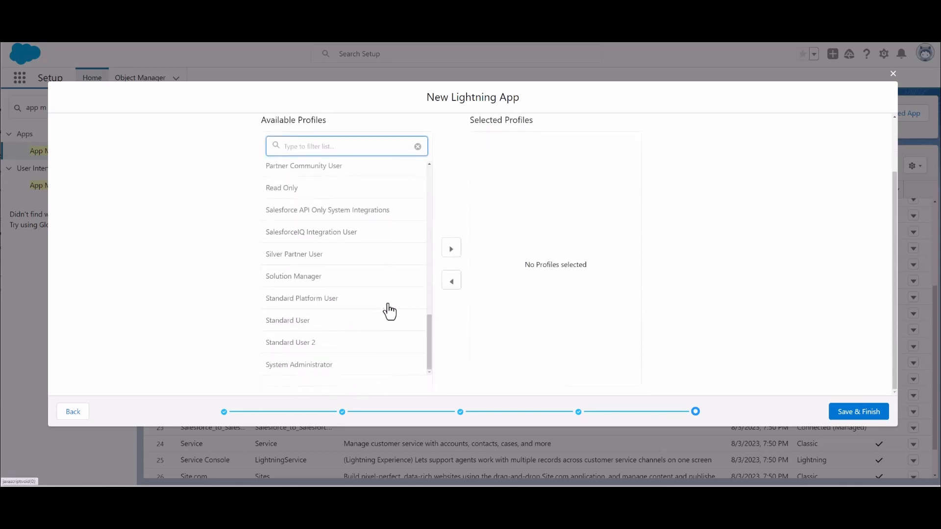
{"action": "left_click", "coordinate": [299, 369]}
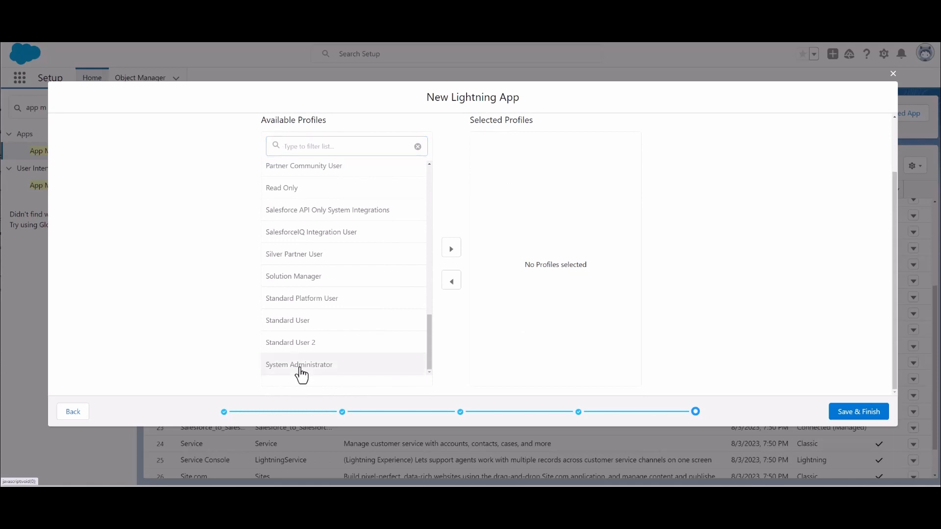
{"action": "left_click", "coordinate": [450, 251]}
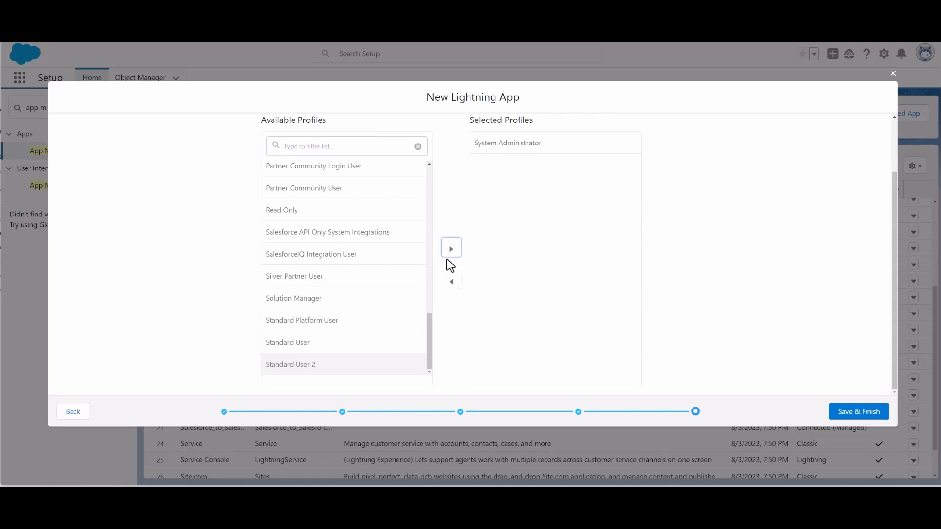
{"action": "left_click", "coordinate": [853, 418]}
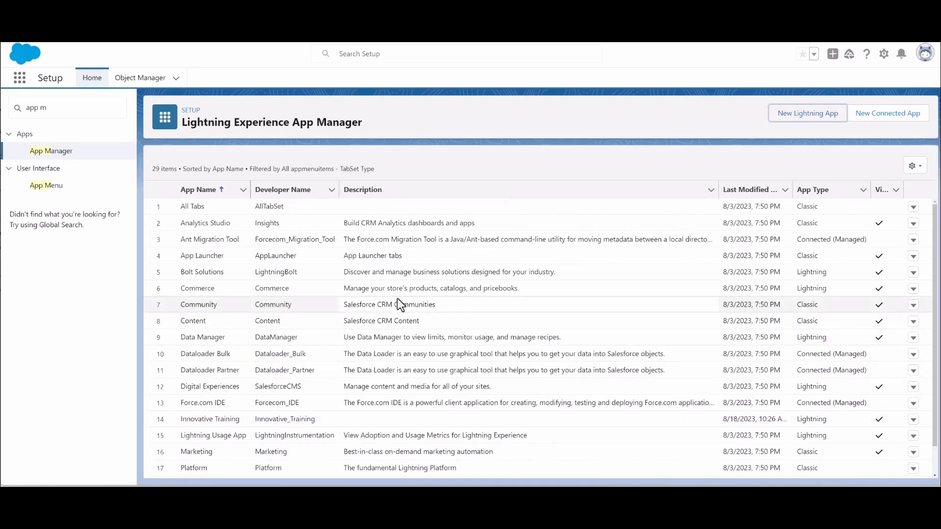
- Find the Innovative Training app in the App Launcher's full list of apps and open it
{"action": "scroll", "coordinate": [395, 299], "scroll_direction": "down", "scroll_amount": 2}
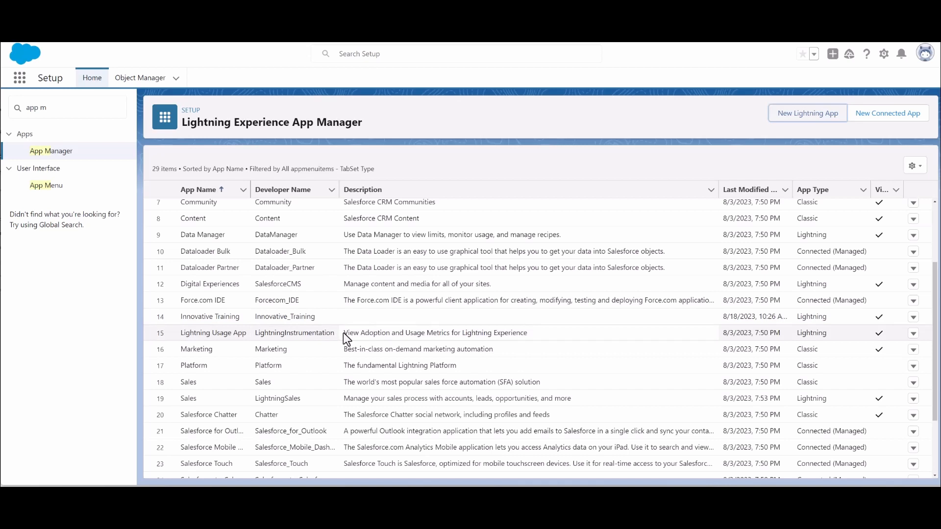
{"action": "left_click", "coordinate": [20, 78]}
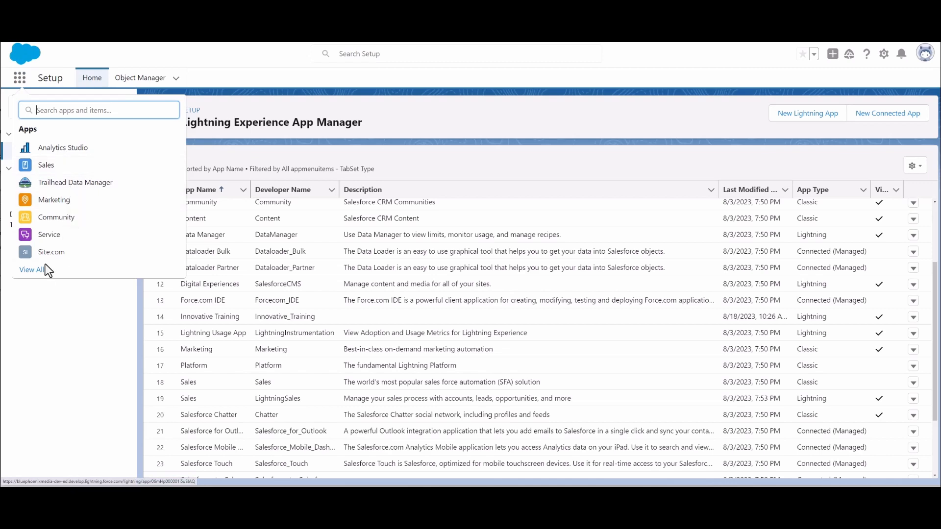
{"action": "left_click", "coordinate": [32, 271]}
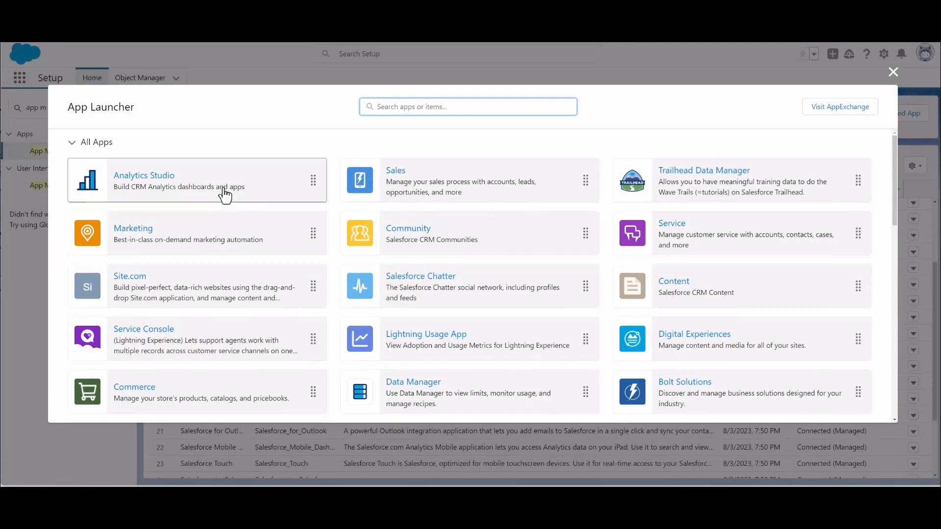
{"action": "scroll", "coordinate": [209, 191], "scroll_direction": "down", "scroll_amount": 1}
{"action": "scroll", "coordinate": [210, 191], "scroll_direction": "down", "scroll_amount": 1}
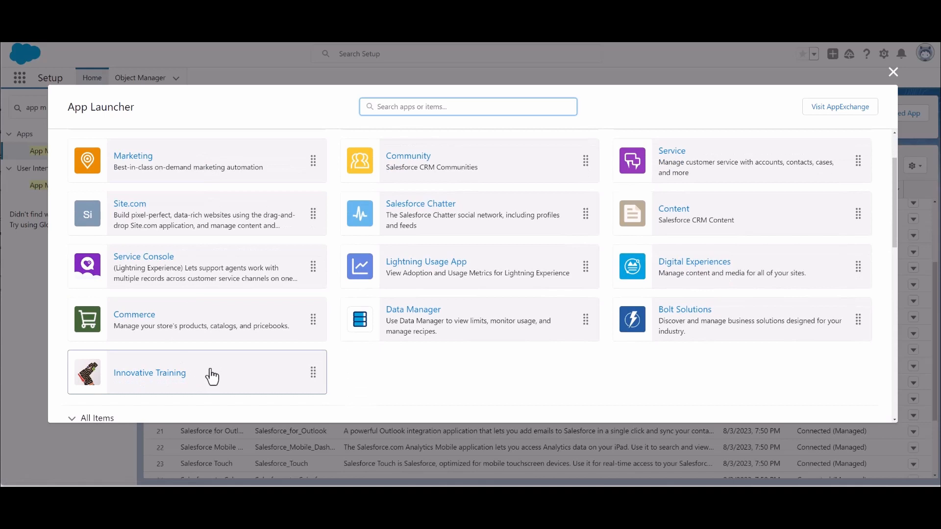
{"action": "scroll", "coordinate": [216, 342], "scroll_direction": "up", "scroll_amount": 2}
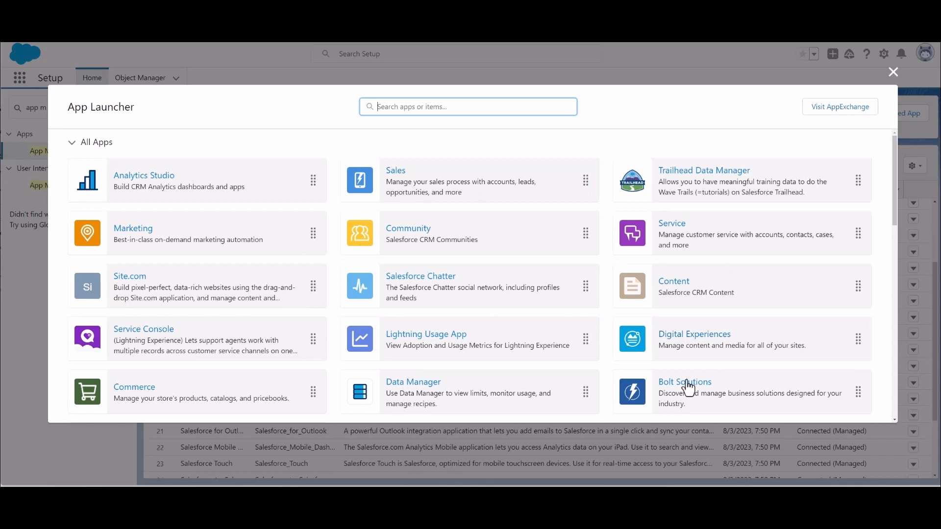
{"action": "scroll", "coordinate": [238, 343], "scroll_direction": "down", "scroll_amount": 2}
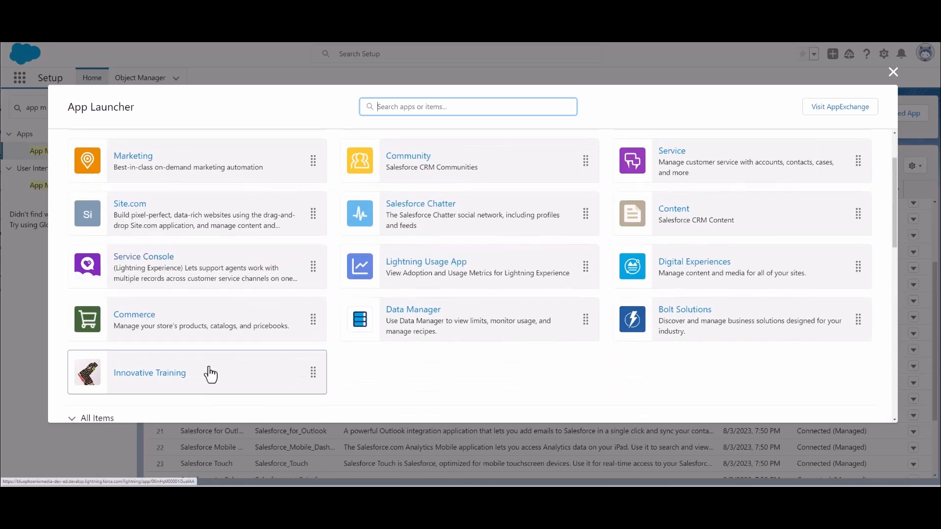
{"action": "scroll", "coordinate": [242, 375], "scroll_direction": "down", "scroll_amount": 5}
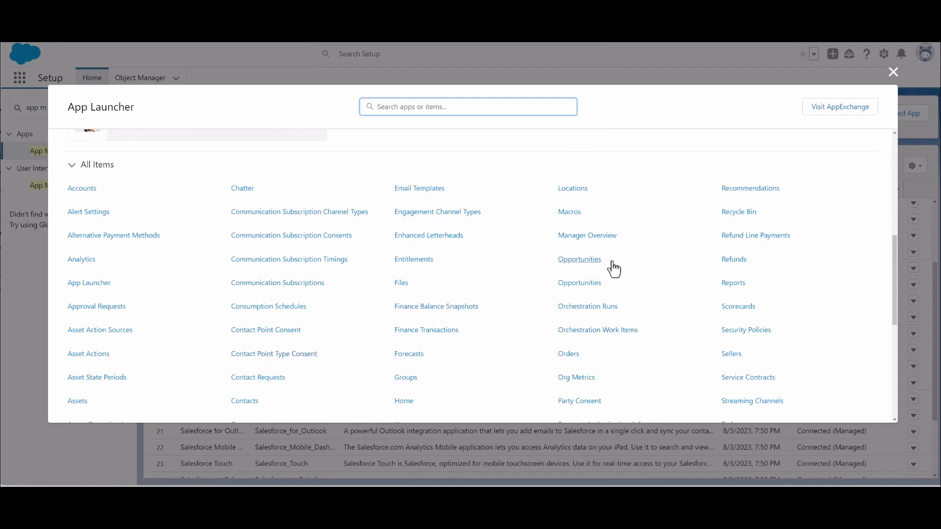
{"action": "scroll", "coordinate": [370, 300], "scroll_direction": "up", "scroll_amount": 3}
{"action": "scroll", "coordinate": [370, 304], "scroll_direction": "up", "scroll_amount": 4}
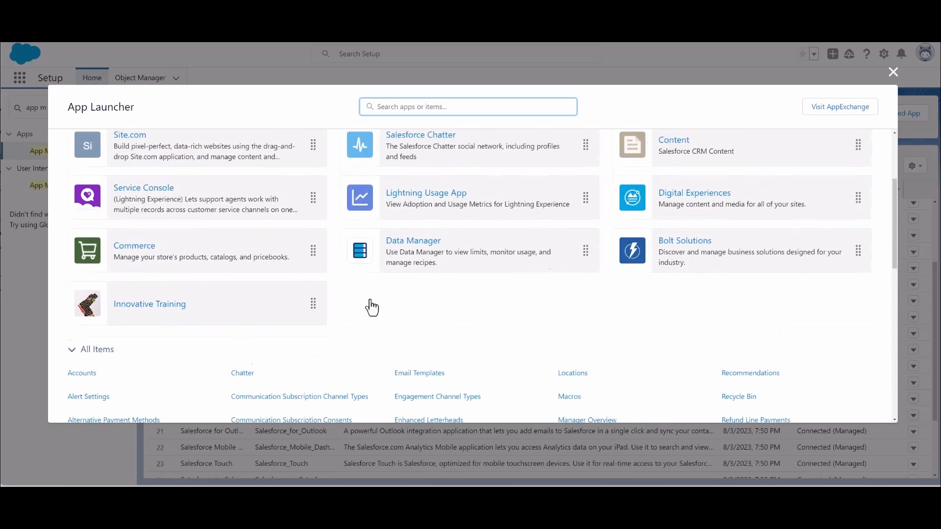
{"action": "scroll", "coordinate": [371, 307], "scroll_direction": "down", "scroll_amount": 2}
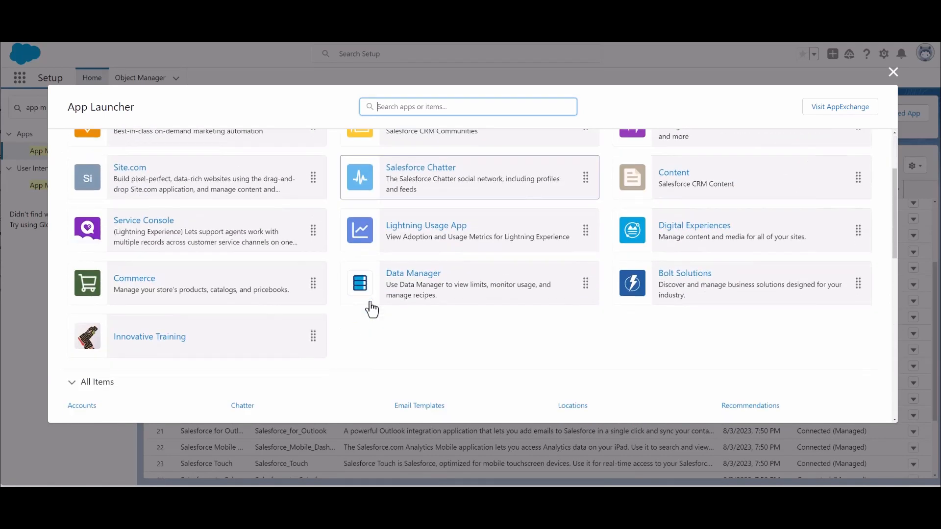
{"action": "left_click", "coordinate": [153, 338]}
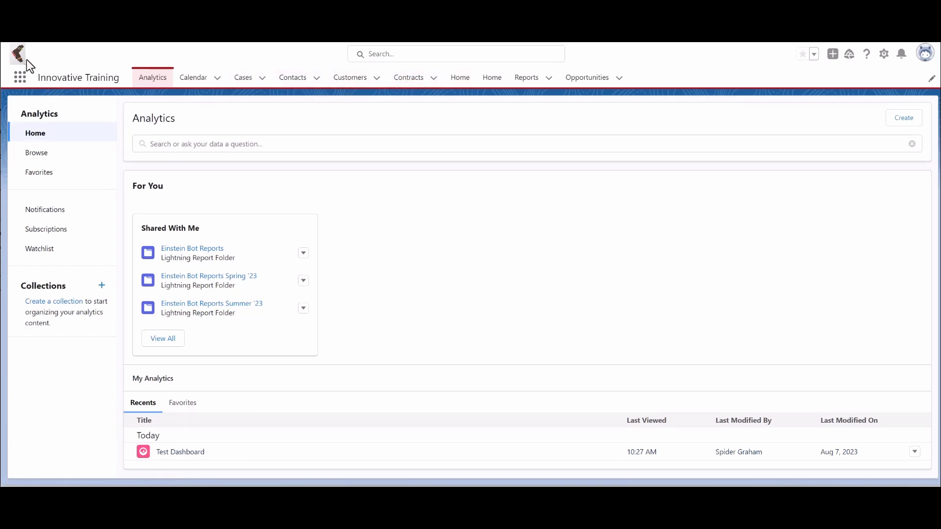
- View the Opportunities, Cases and Customers pages in the Innovative Training app
{"action": "left_click", "coordinate": [588, 79]}
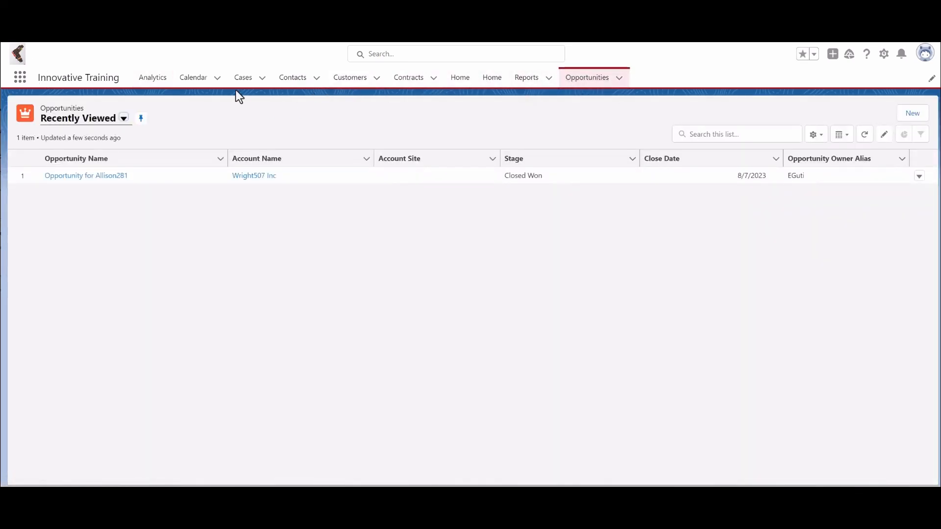
{"action": "left_click", "coordinate": [243, 84]}
{"action": "left_click", "coordinate": [353, 84]}
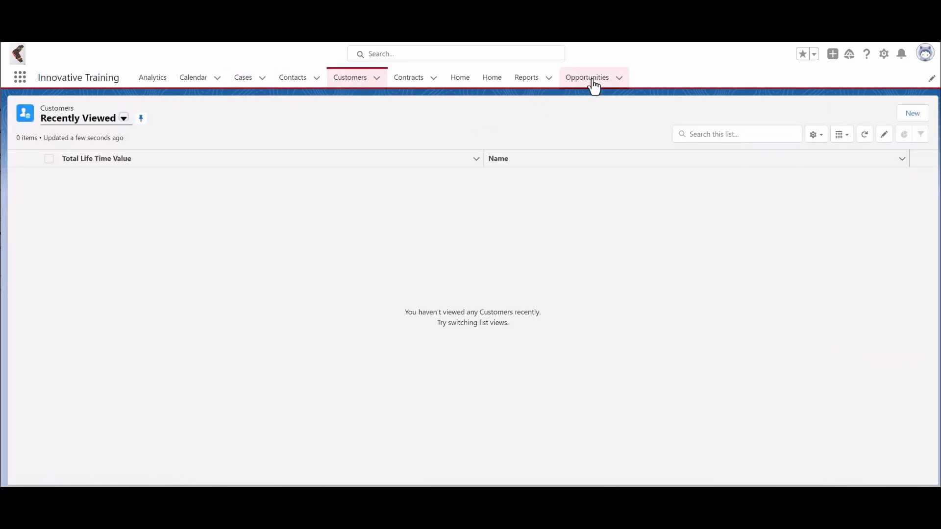
- Rearrange the app's navigation bar so Opportunities follows Analytics and Contacts comes right after Opportunities
{"action": "left_click_drag", "start_coordinate": [593, 83], "coordinate": [204, 80]}
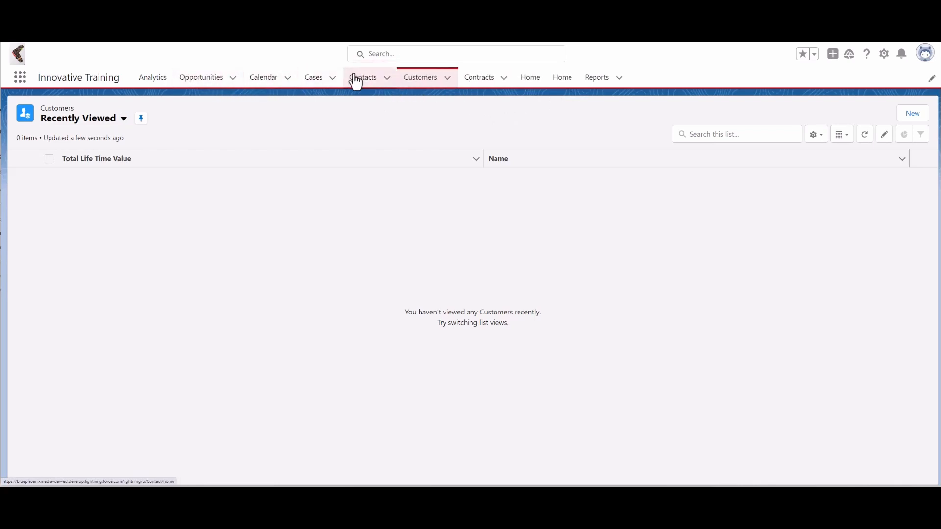
{"action": "left_click_drag", "start_coordinate": [360, 78], "coordinate": [253, 77]}
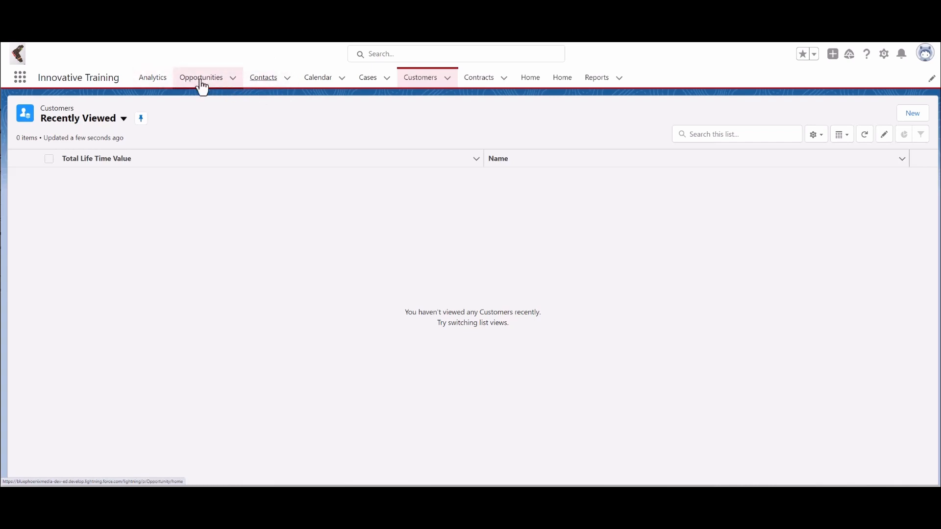